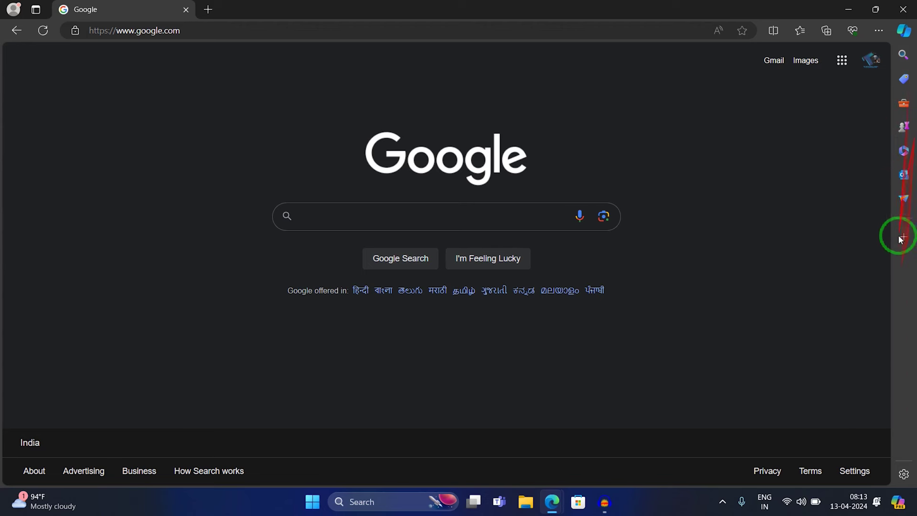
Reach the full Sidebar settings page via the Settings menu and the sidebar gear's 'Go to all Sidebar settings'.
left_click(878, 31)
left_click(787, 331)
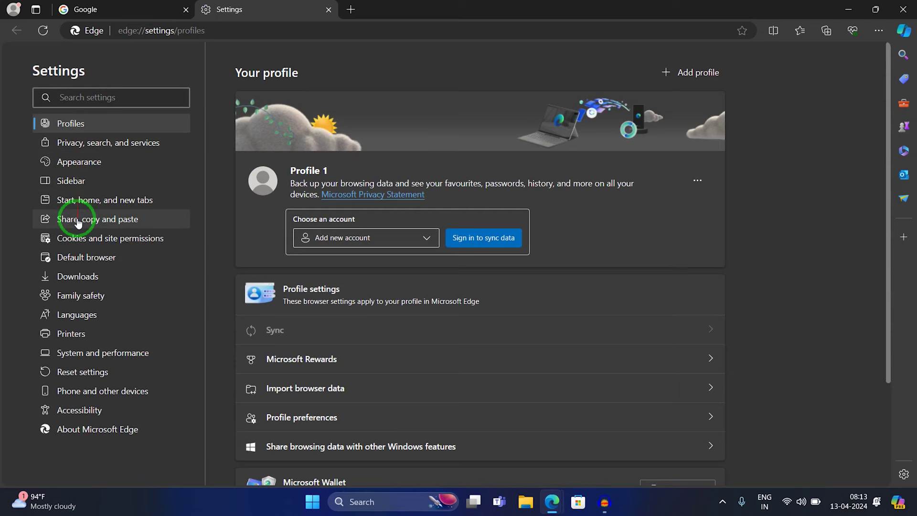
left_click(57, 182)
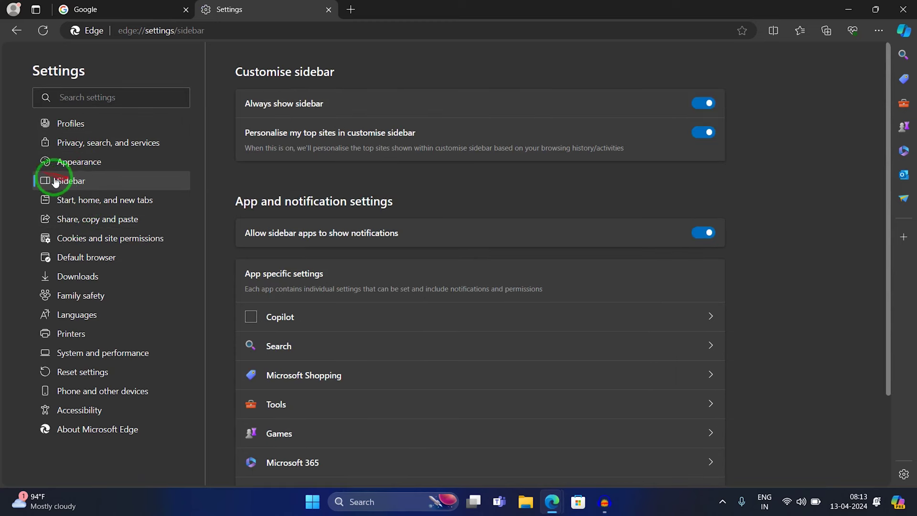
left_click(904, 475)
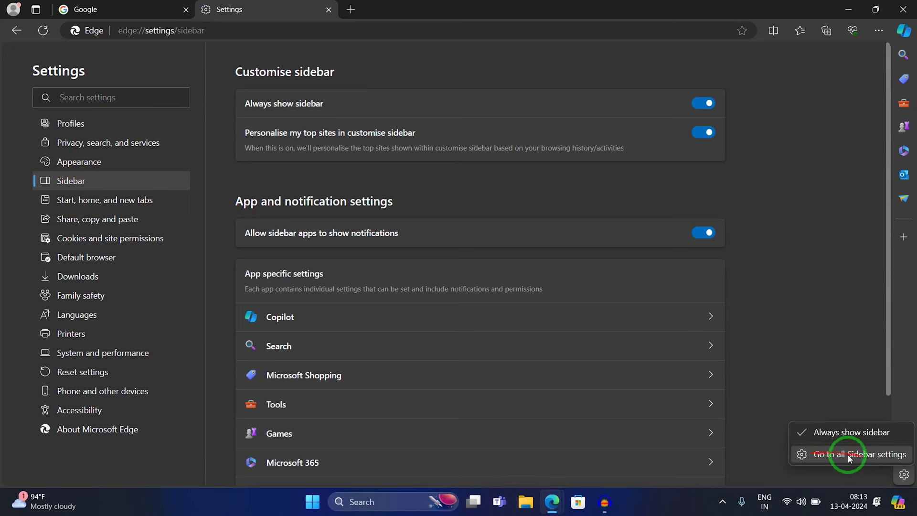
left_click(885, 458)
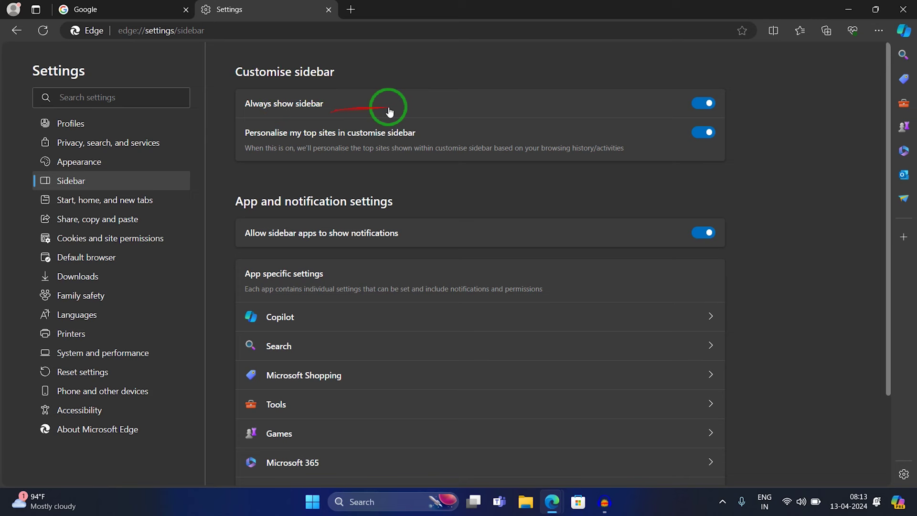
Switch off 'Always show sidebar' so the sidebar disappears from the window.
left_click(703, 104)
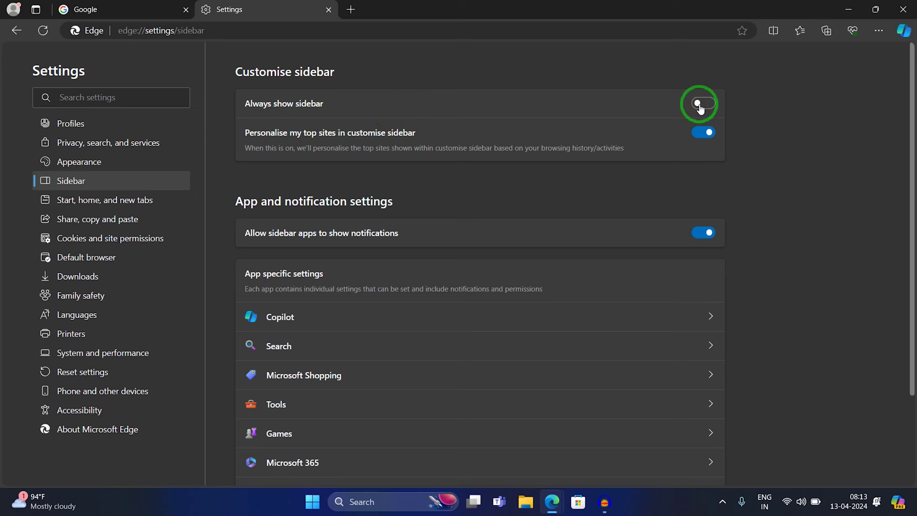
left_click(700, 104)
mouse_move(119, 10)
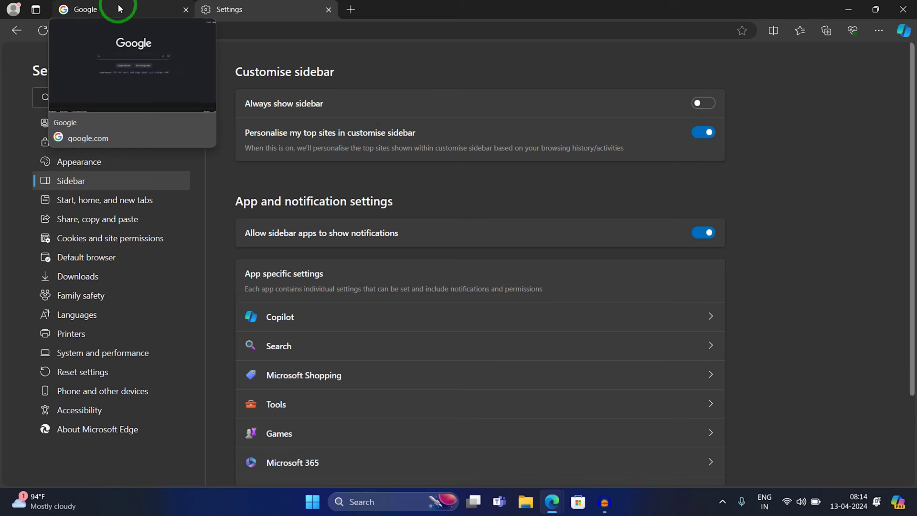